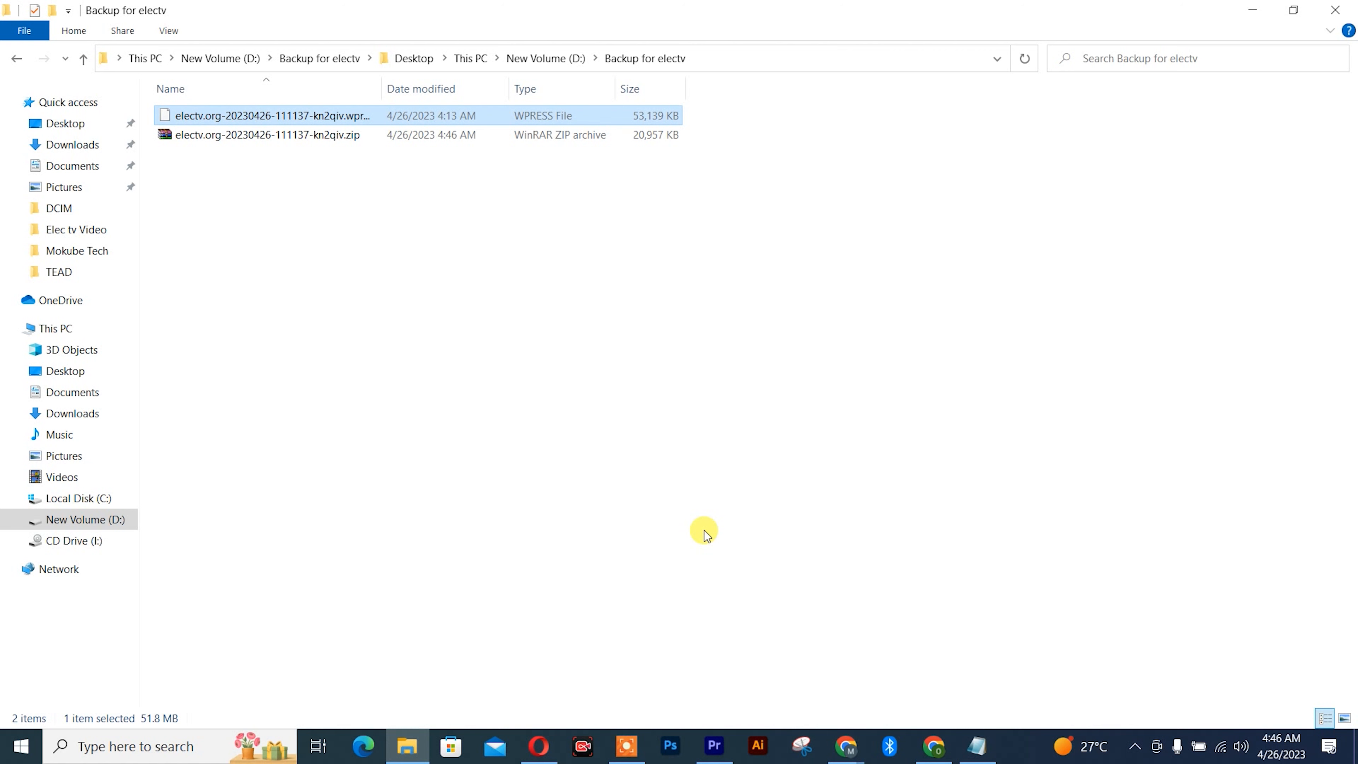
Switch to the Opera browser, then install and activate the All-in-One WP Migration plugin on the electv.org WordPress site
{"action": "left_click", "coordinate": [539, 746]}
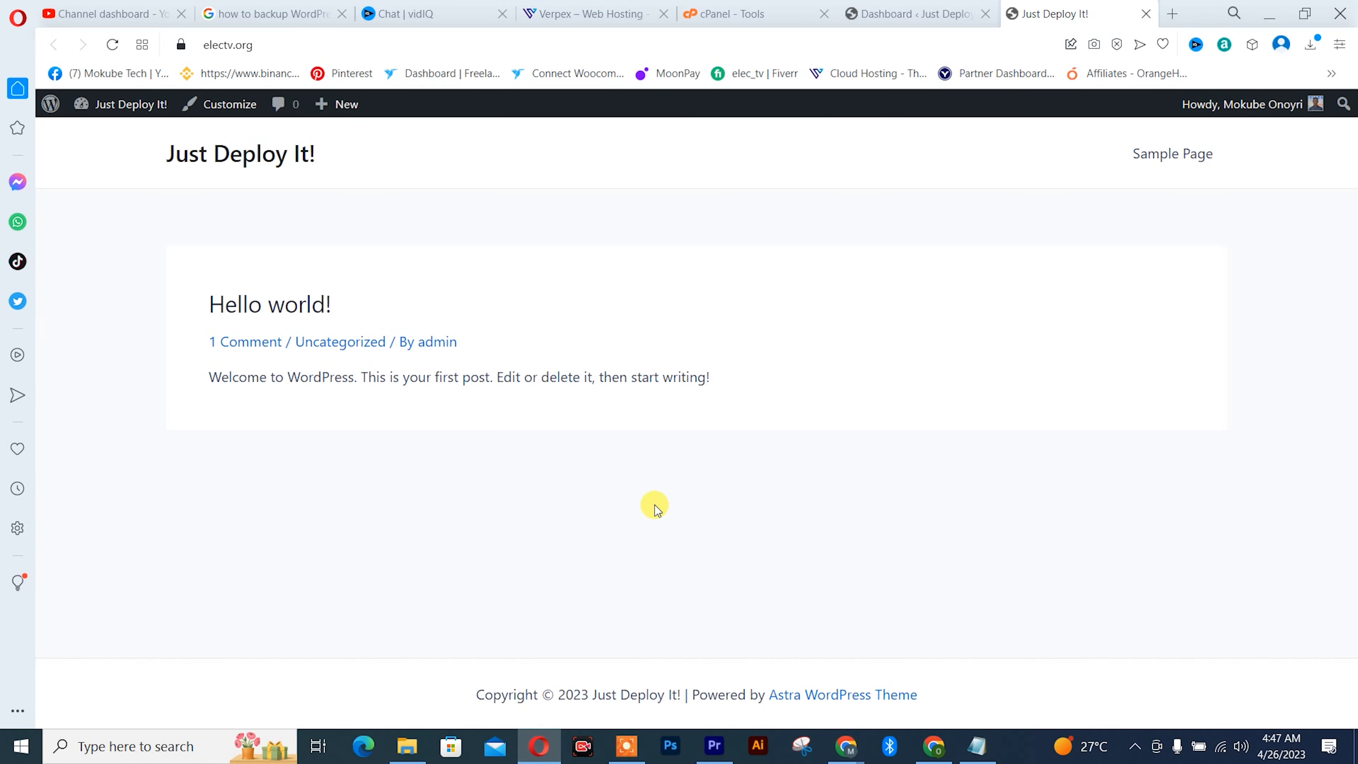
{"action": "left_click", "coordinate": [903, 11]}
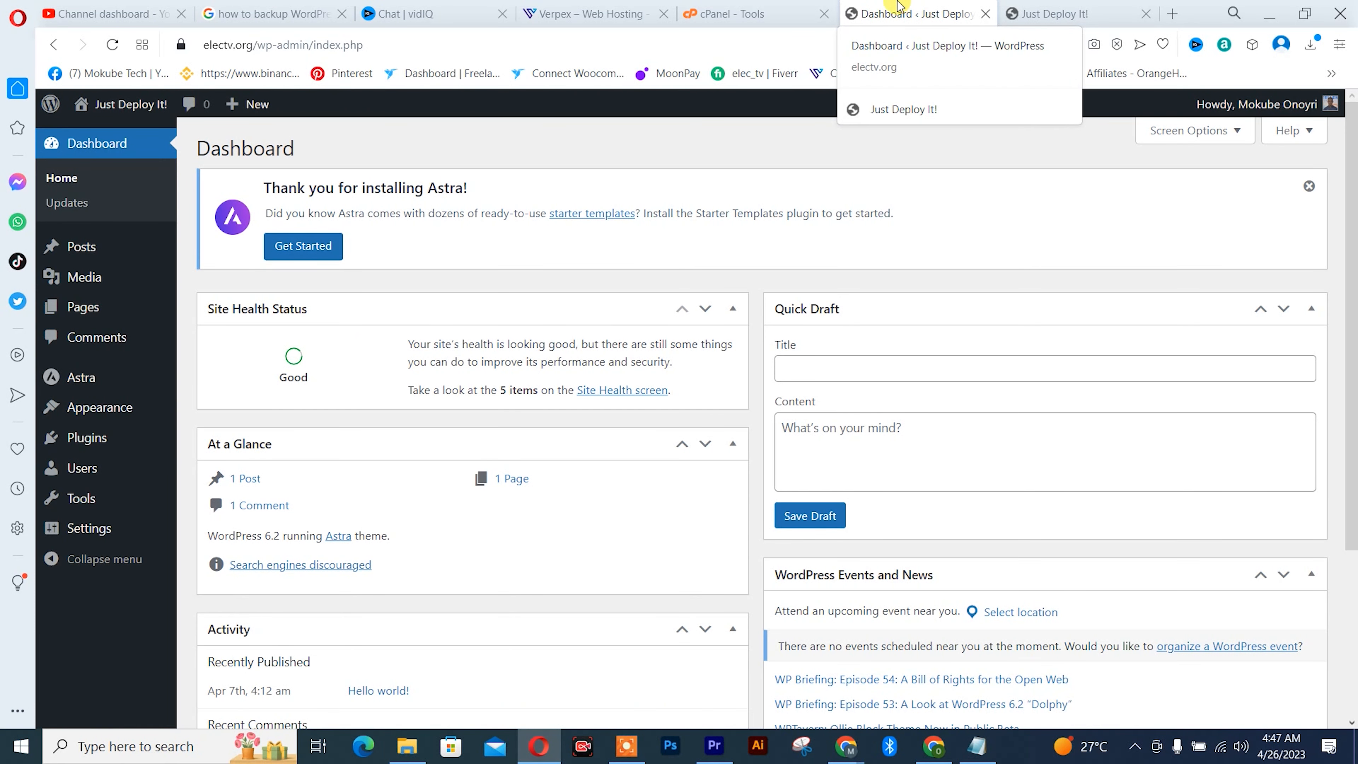
{"action": "mouse_move", "coordinate": [75, 443]}
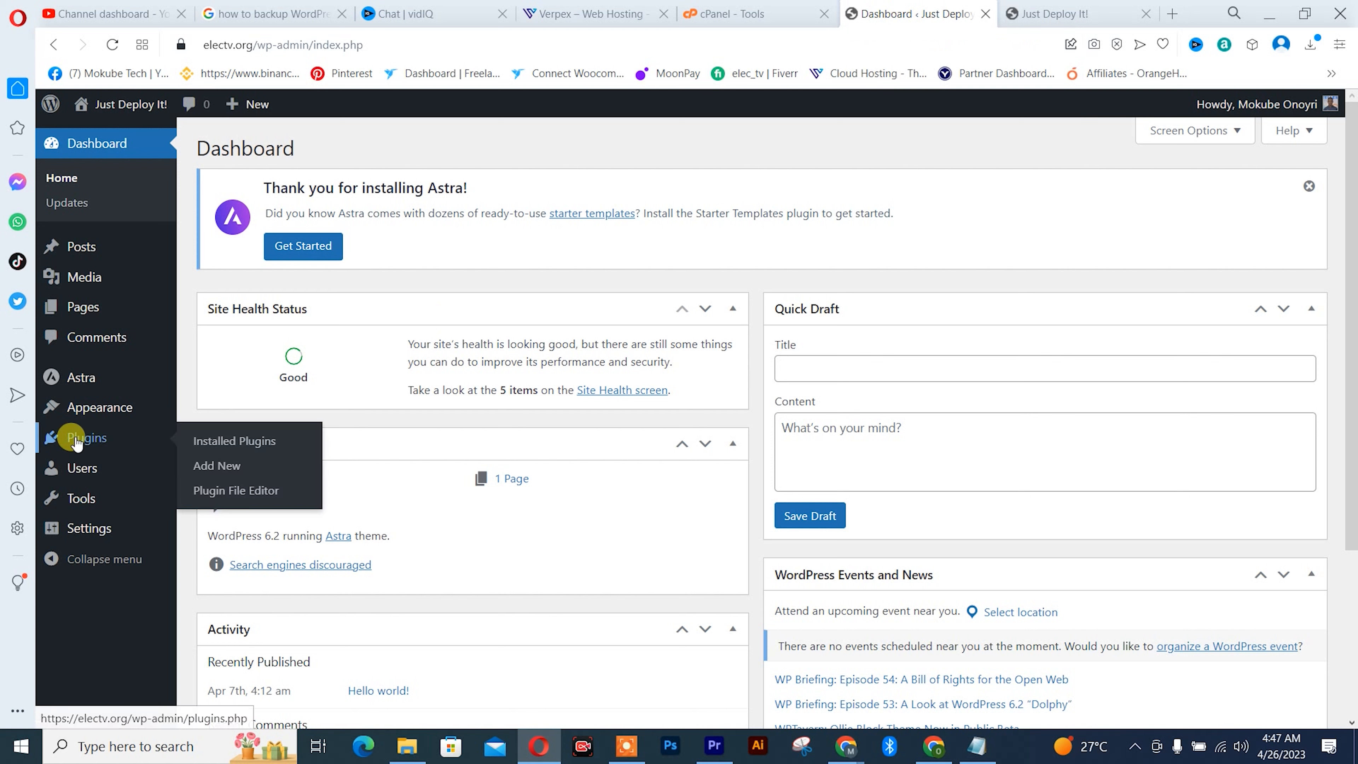
{"action": "left_click", "coordinate": [216, 466]}
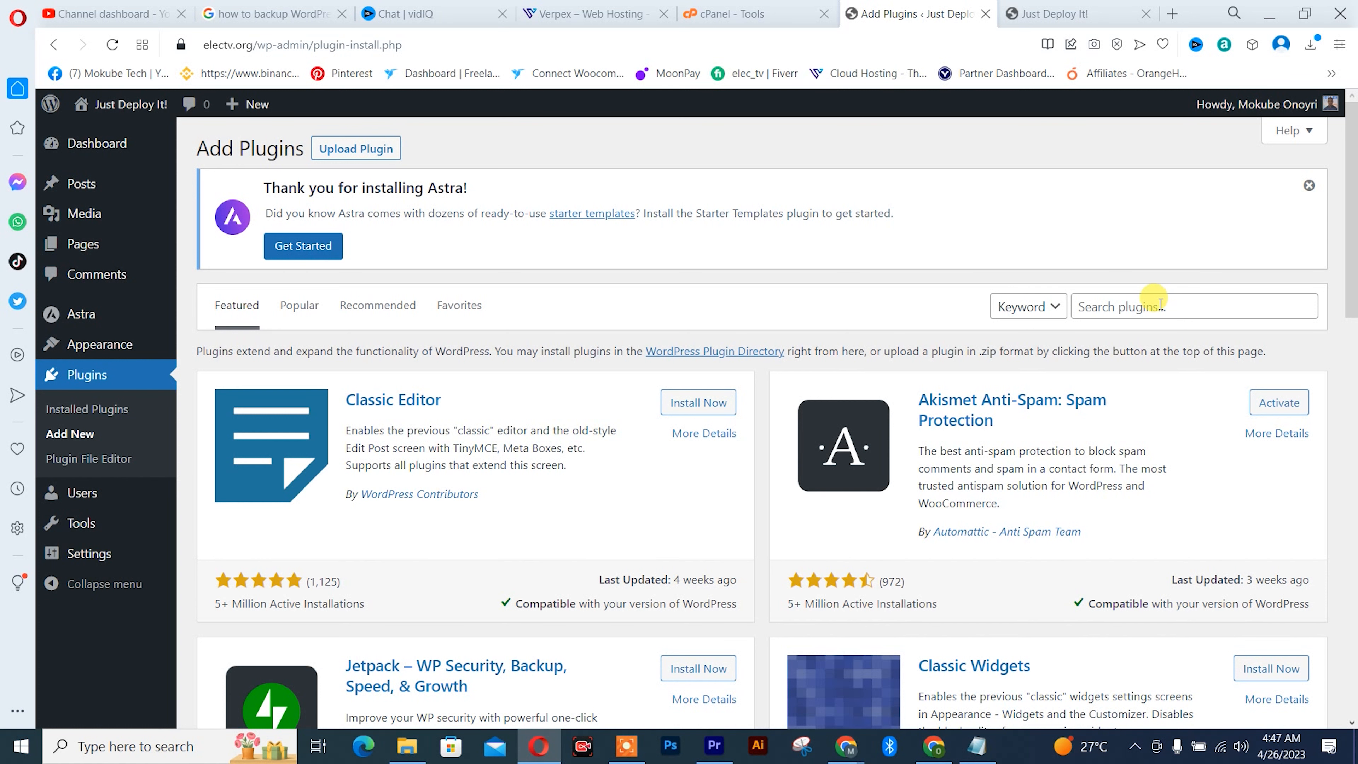
{"action": "left_click", "coordinate": [1161, 306]}
{"action": "type", "text": "All-in-One WP Migration"}
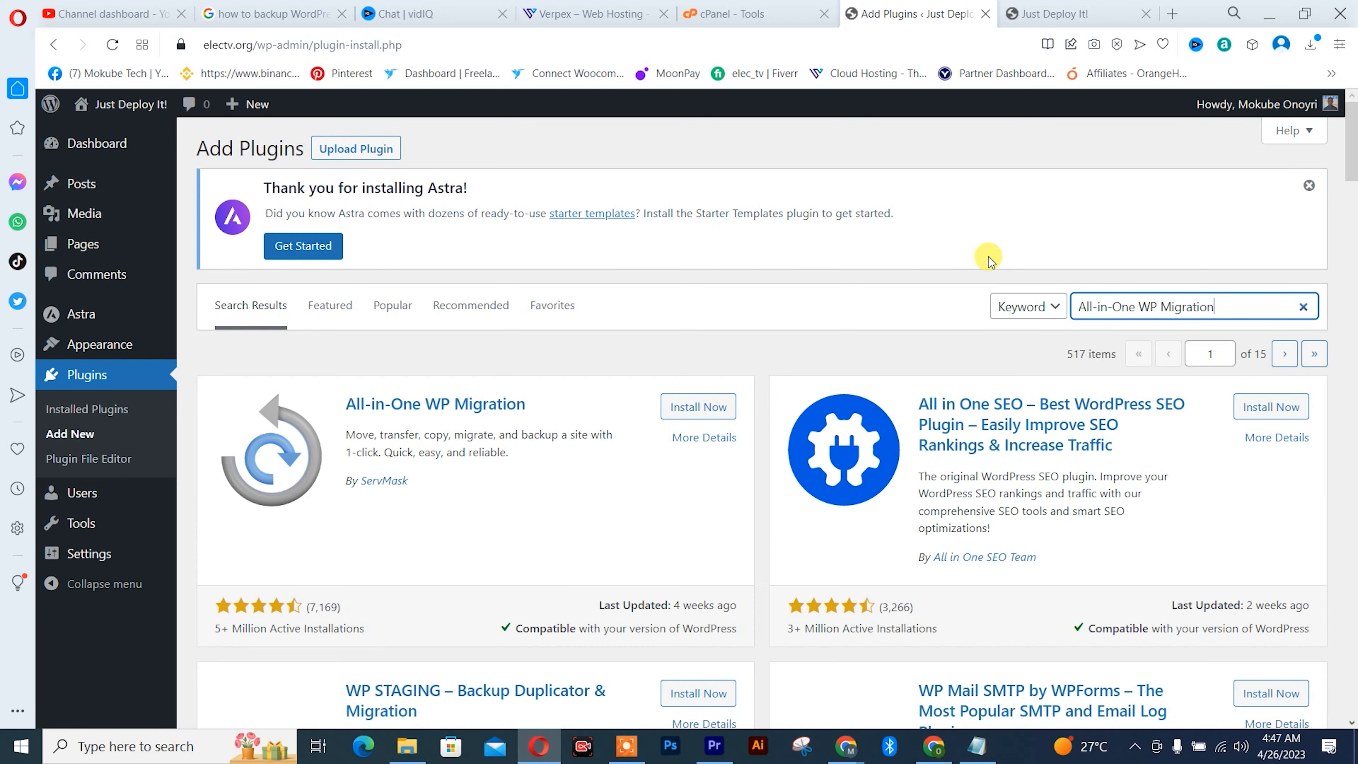
{"action": "left_click", "coordinate": [689, 409]}
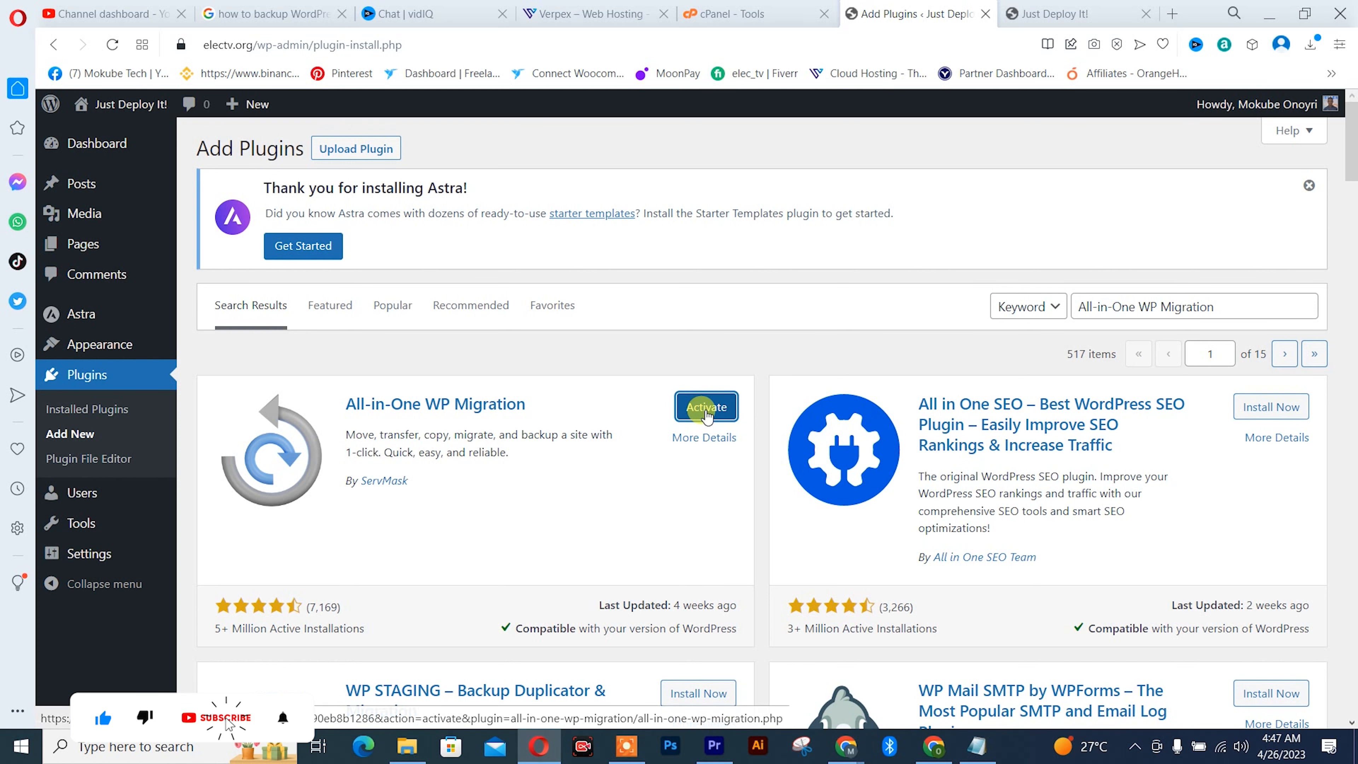
{"action": "left_click", "coordinate": [705, 412]}
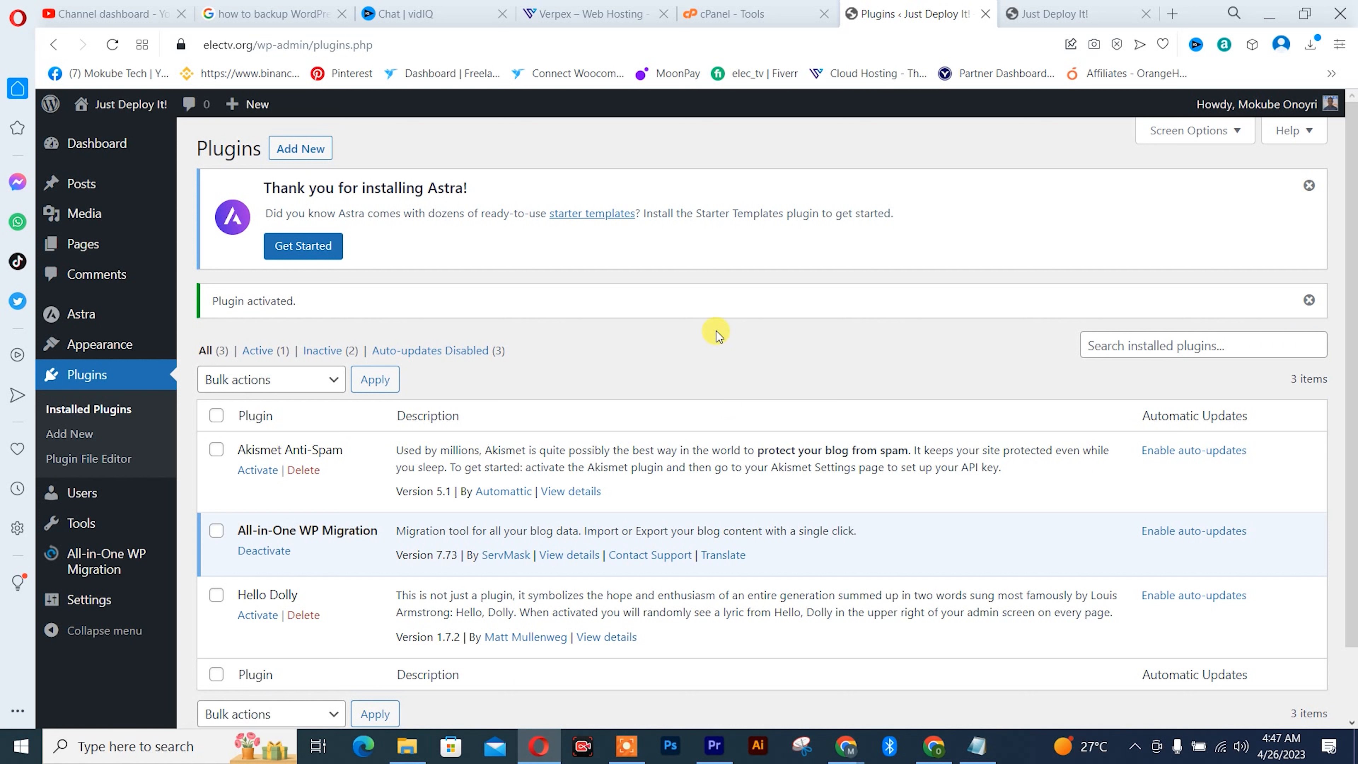
Open the public_html/wp-content/ai1wm-backups folder in the cPanel File Manager
{"action": "left_click", "coordinate": [748, 7]}
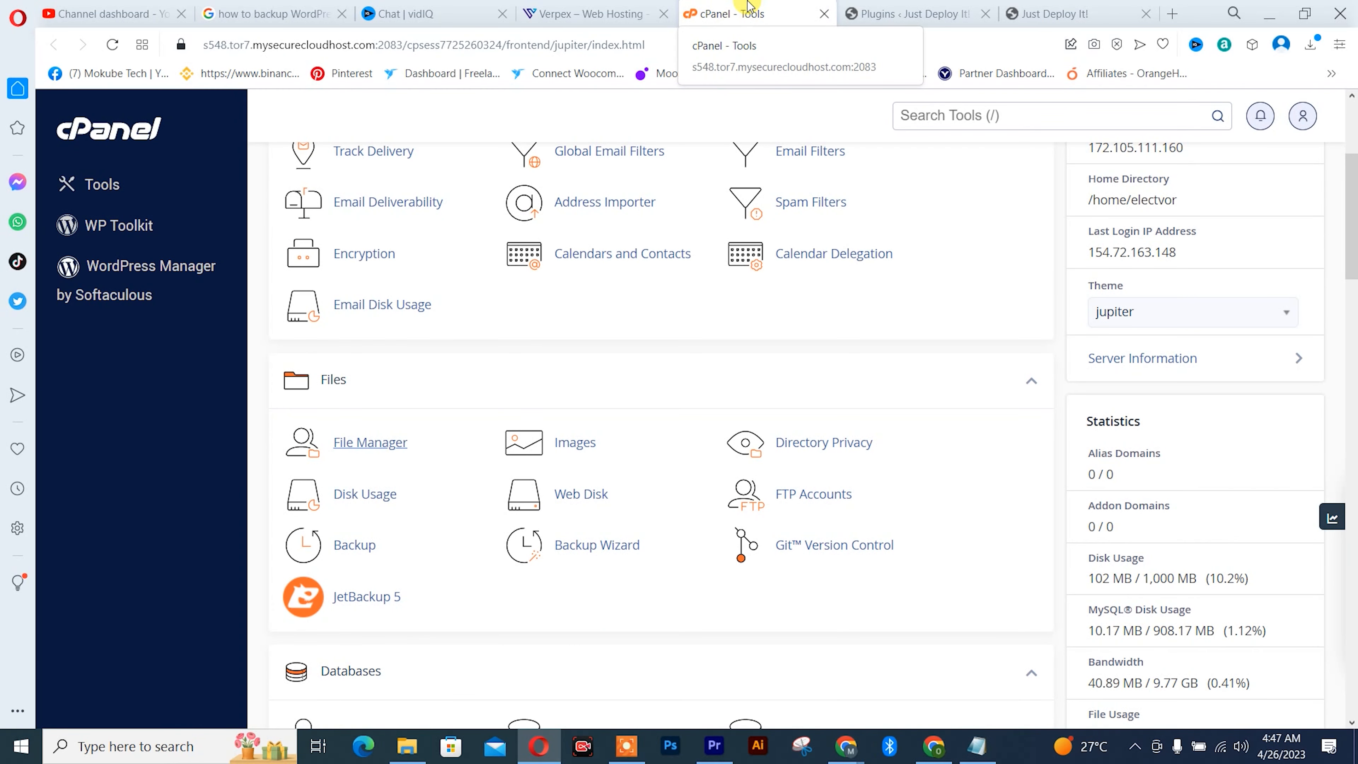
{"action": "left_click", "coordinate": [384, 449]}
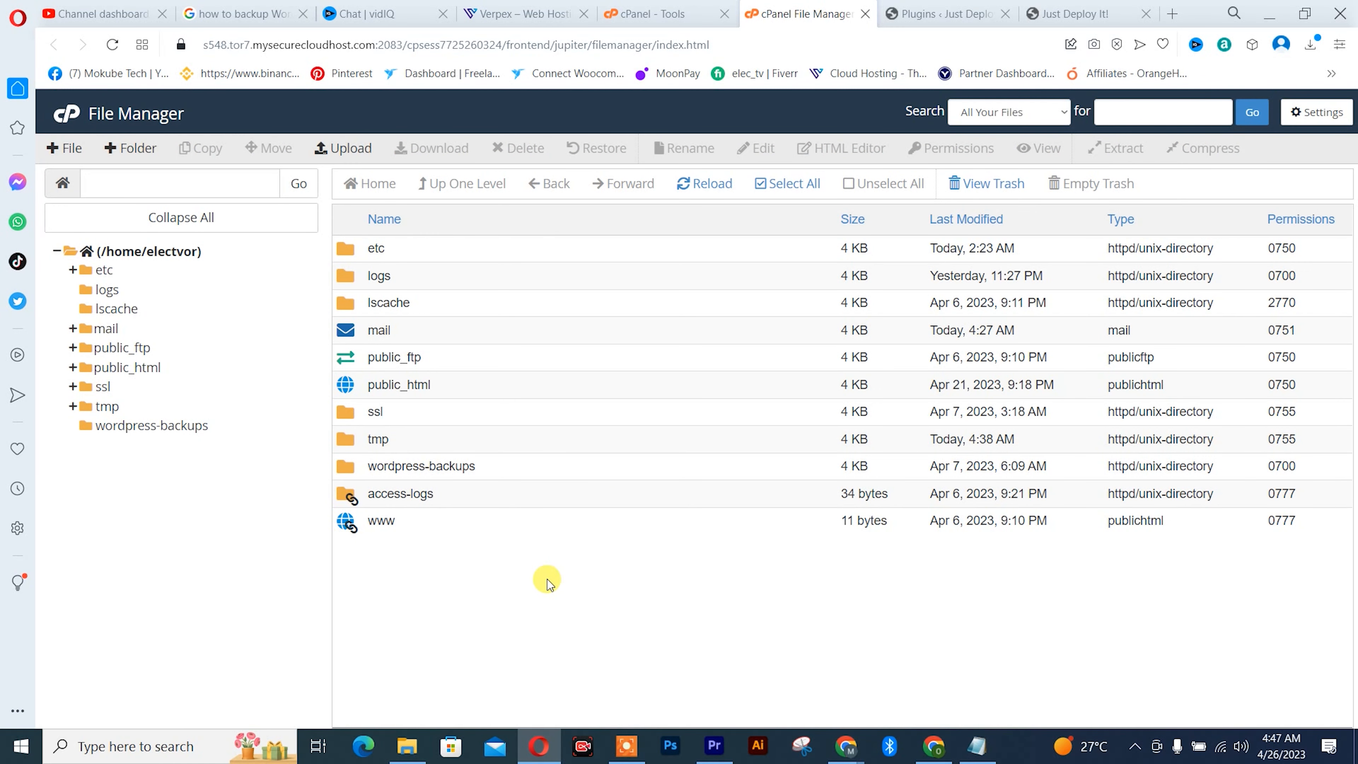
{"action": "double_click", "coordinate": [467, 394]}
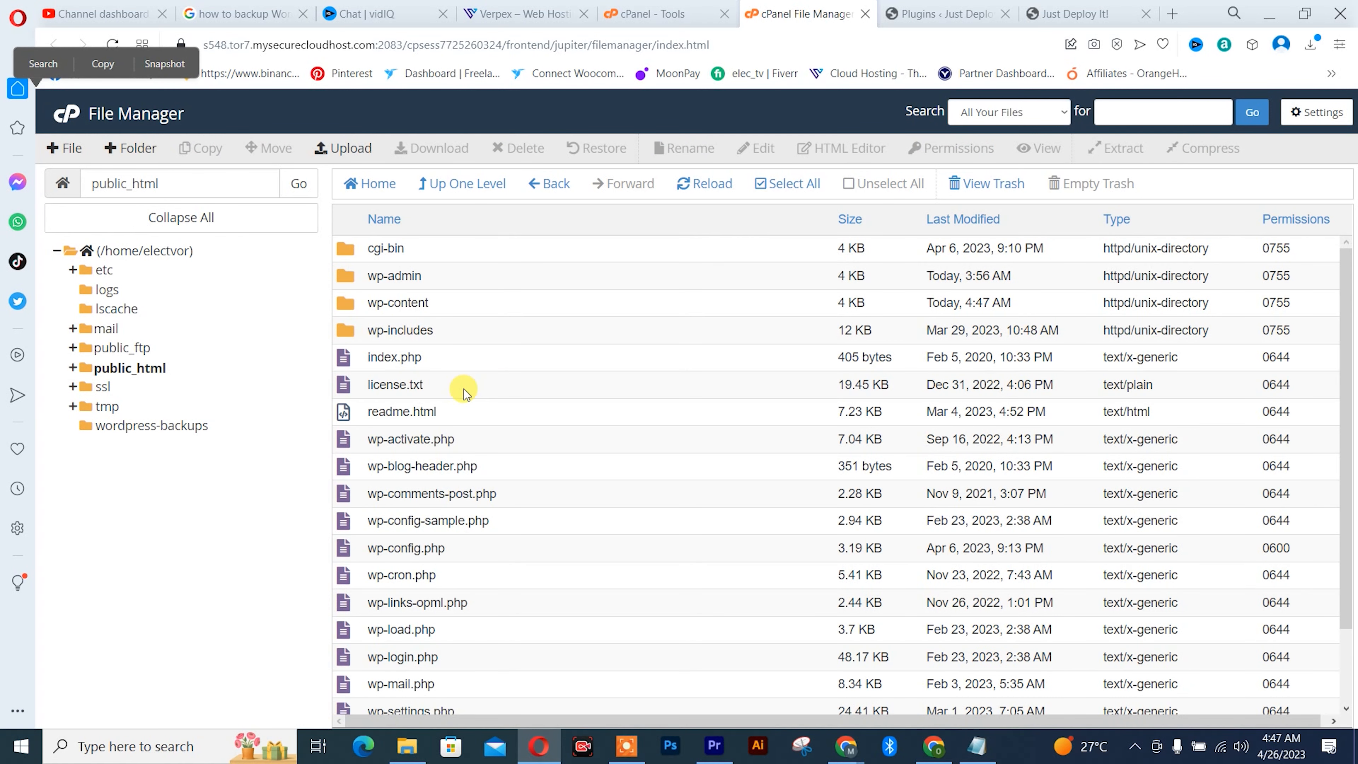
{"action": "double_click", "coordinate": [466, 303]}
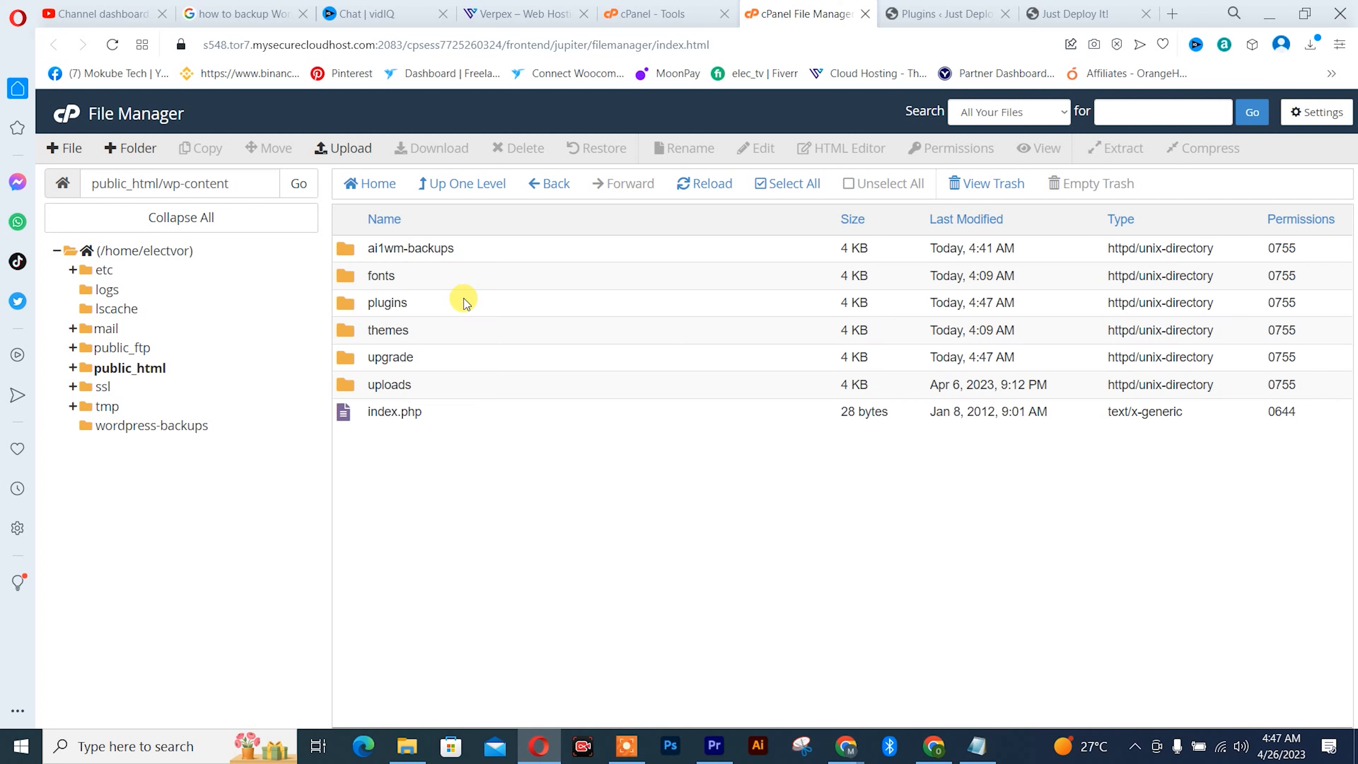
{"action": "double_click", "coordinate": [487, 252]}
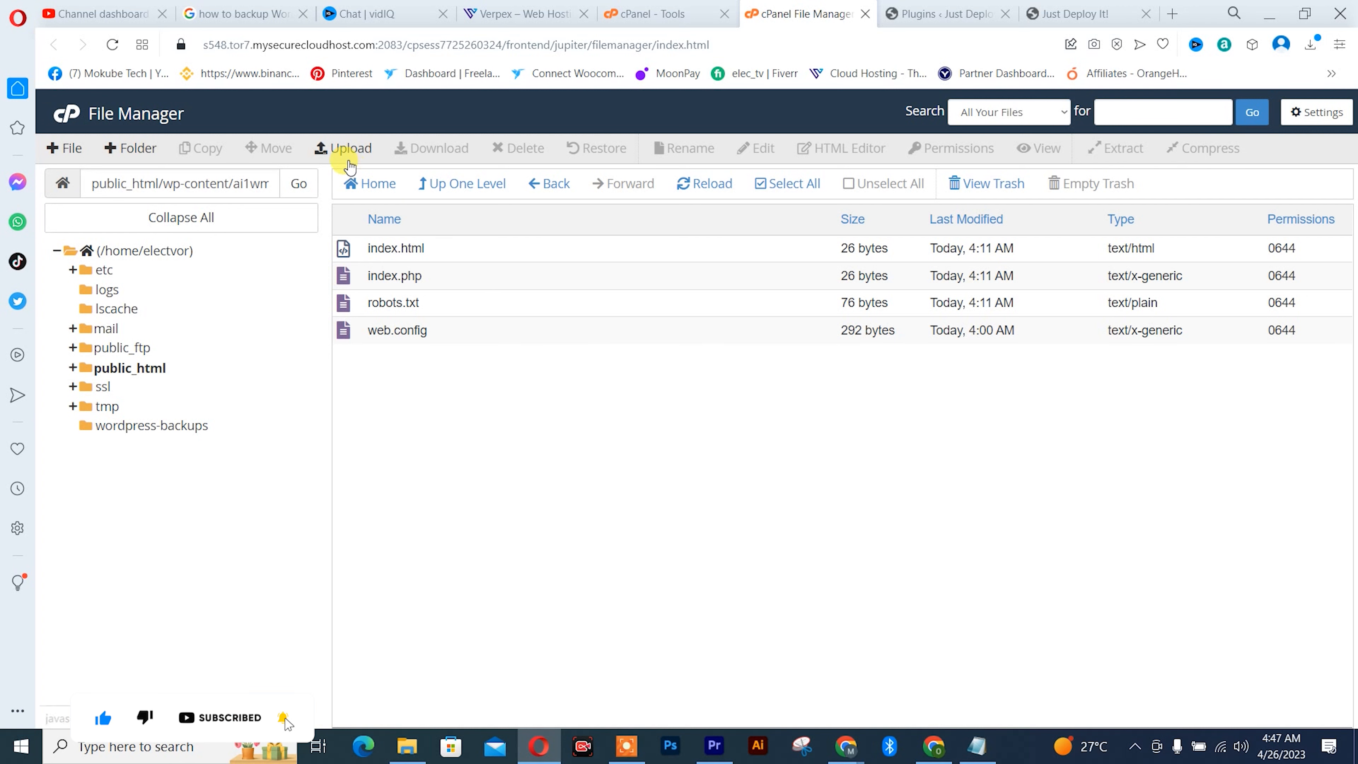
{"action": "left_click", "coordinate": [348, 156]}
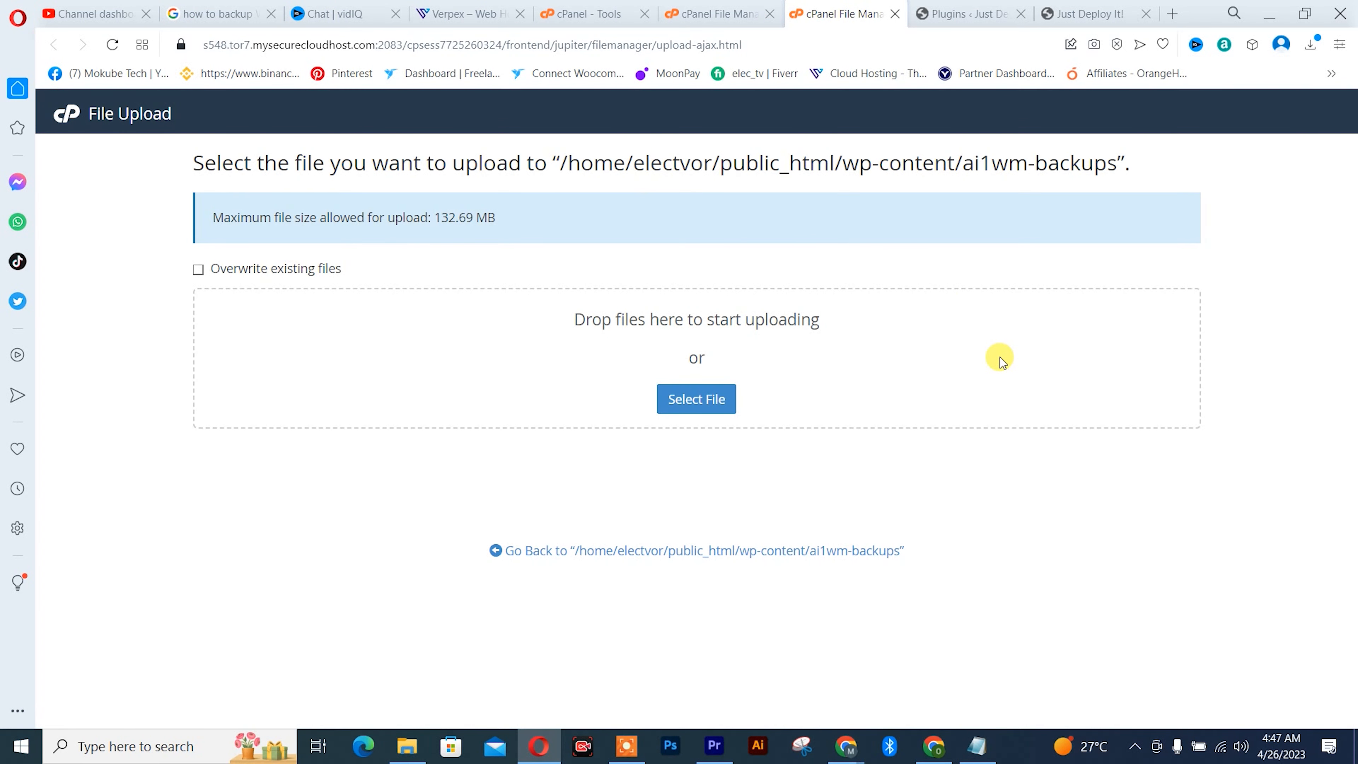
{"action": "left_click", "coordinate": [706, 397]}
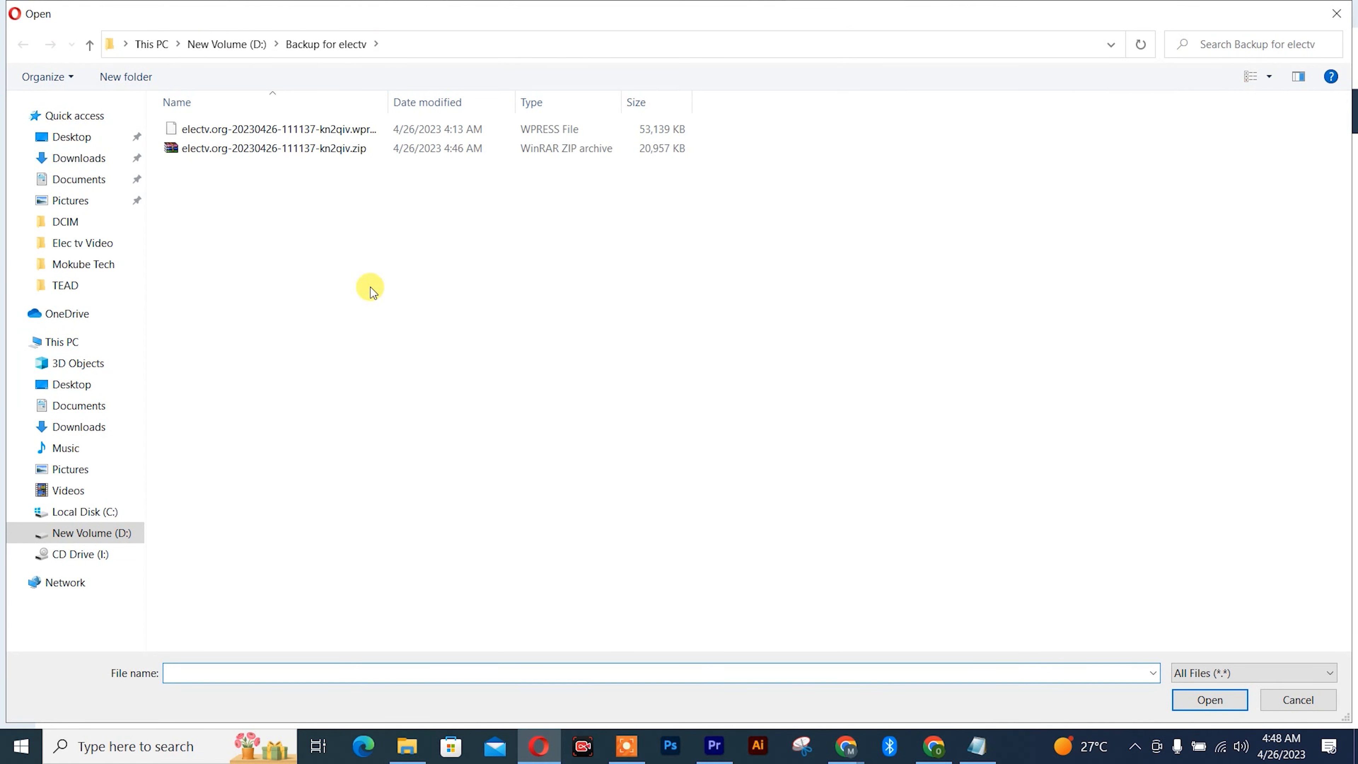
{"action": "left_click", "coordinate": [223, 155]}
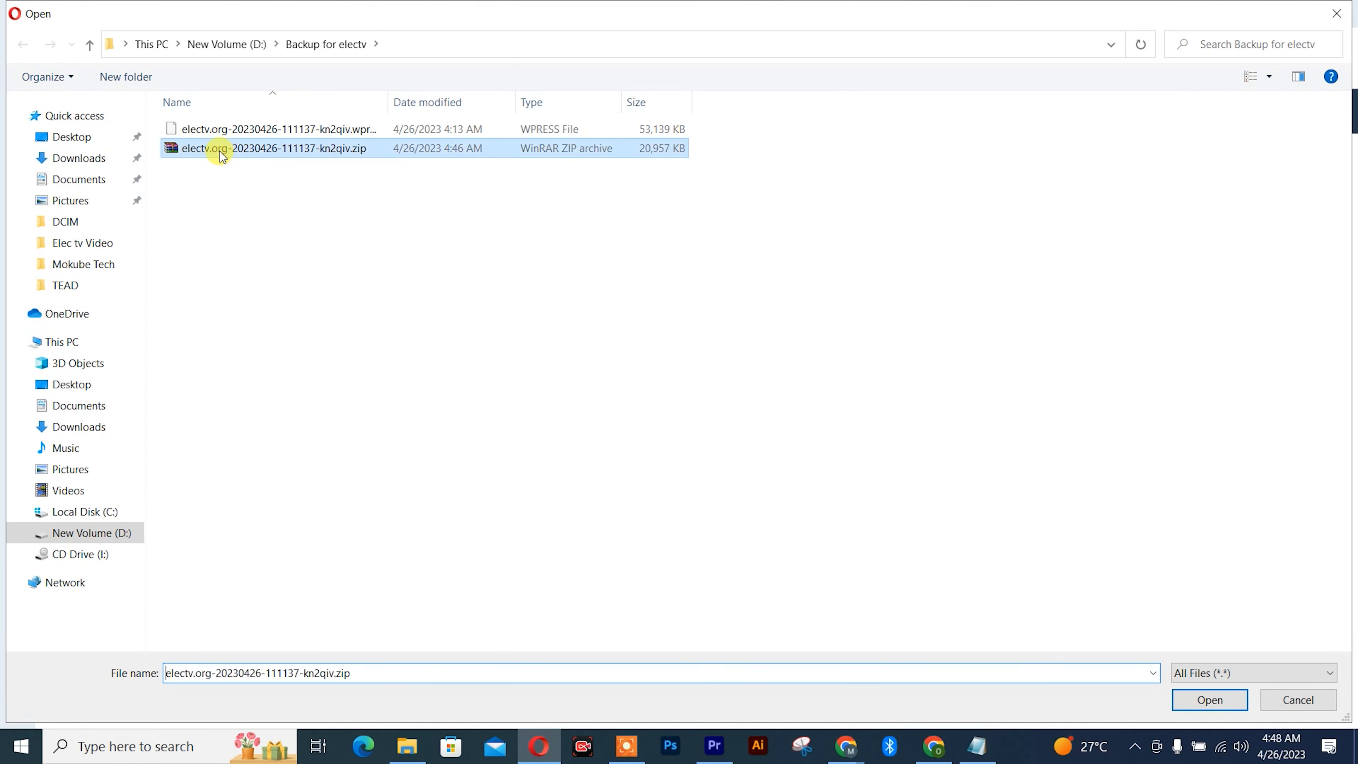
{"action": "left_click", "coordinate": [1206, 704]}
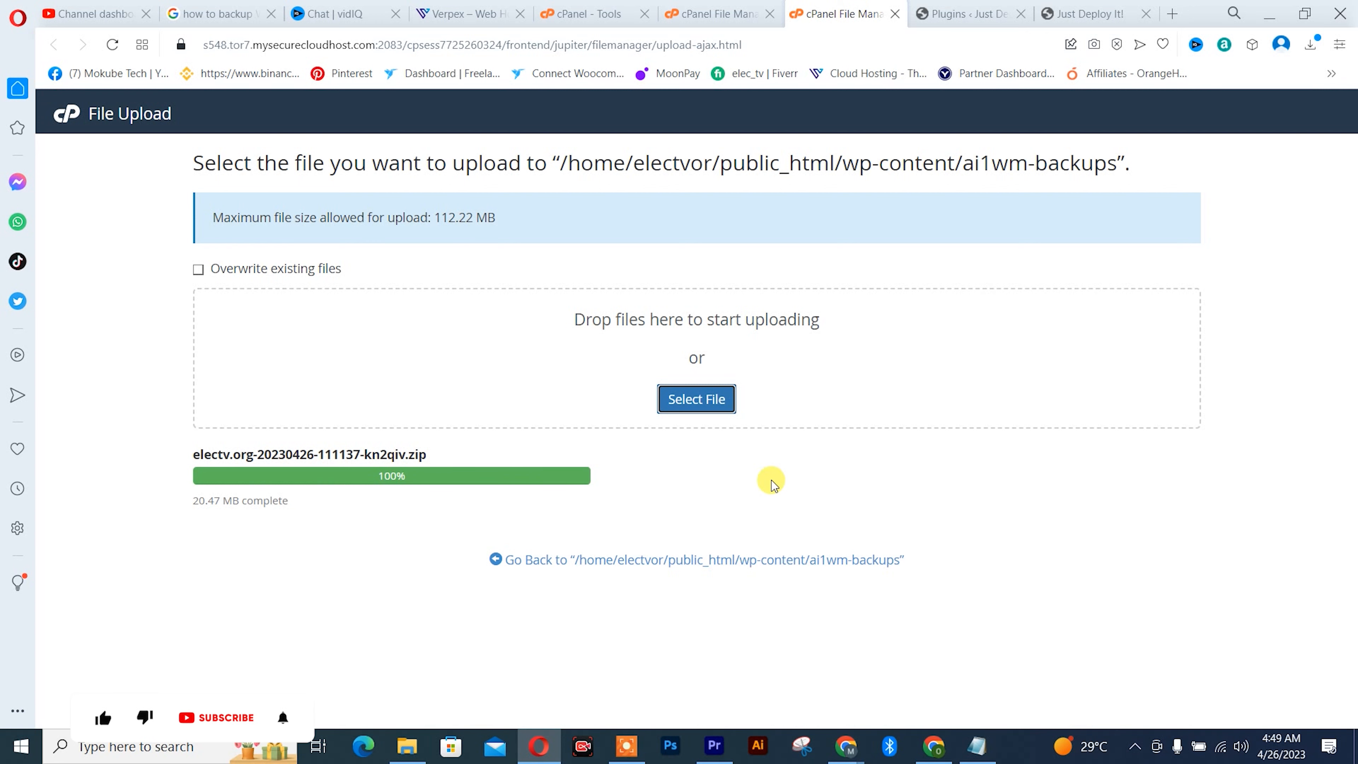
{"action": "left_click", "coordinate": [571, 559]}
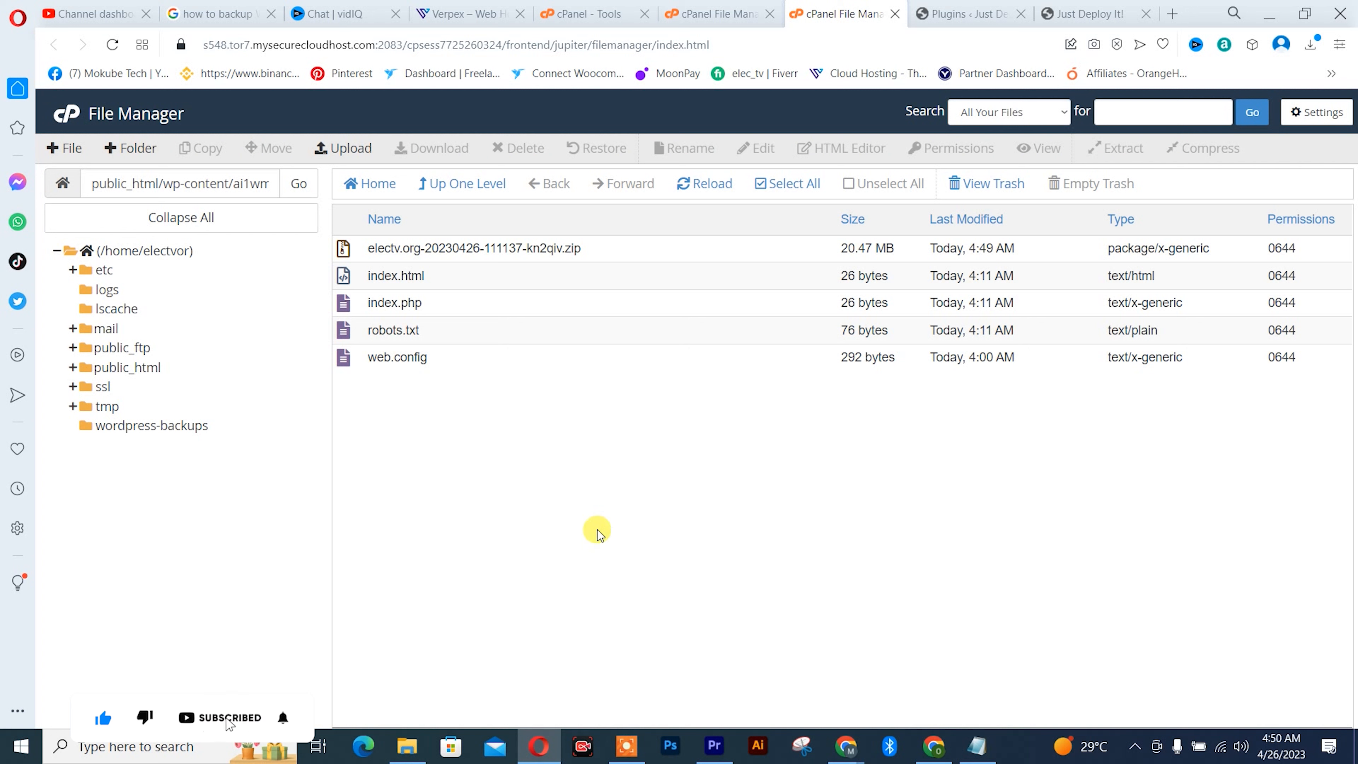
{"action": "left_click", "coordinate": [647, 255]}
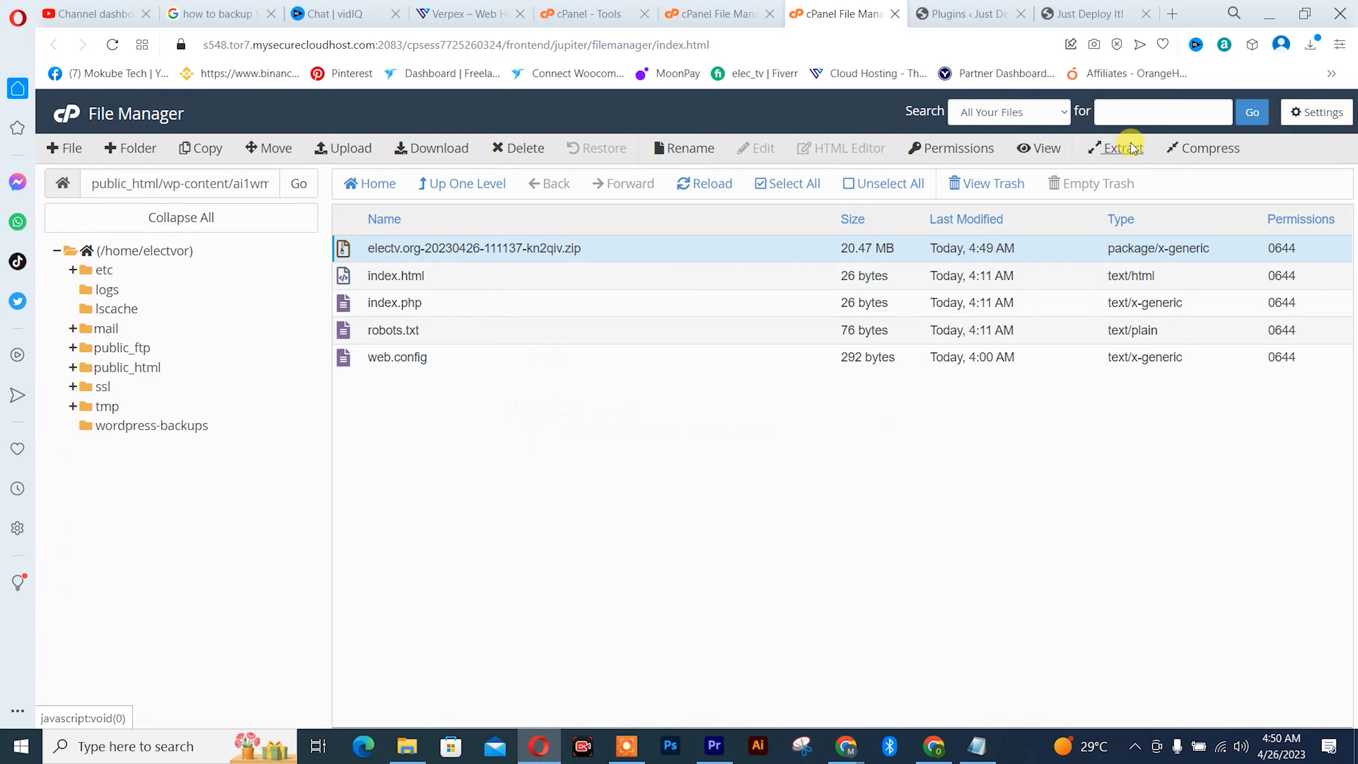
{"action": "left_click", "coordinate": [1120, 147]}
{"action": "left_click", "coordinate": [854, 492]}
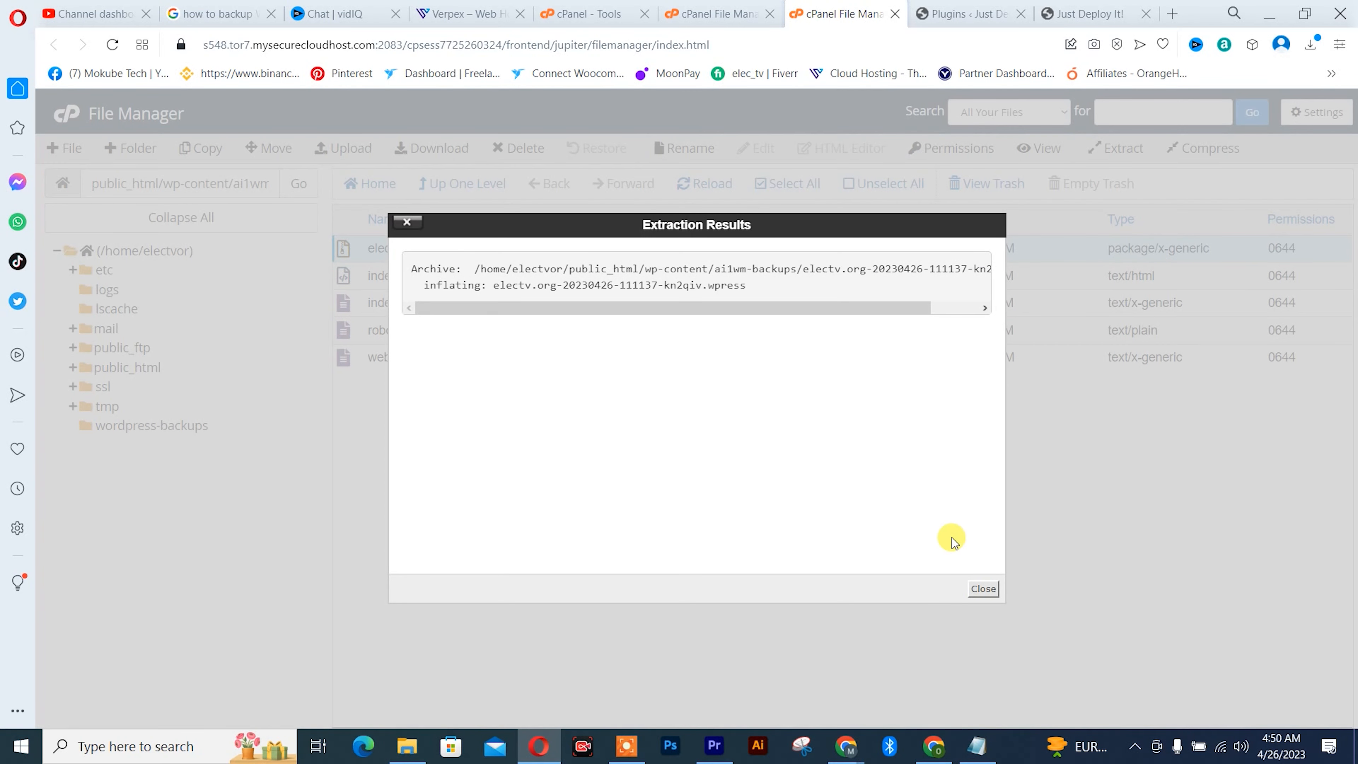
{"action": "left_click", "coordinate": [983, 588]}
{"action": "left_click", "coordinate": [112, 44]}
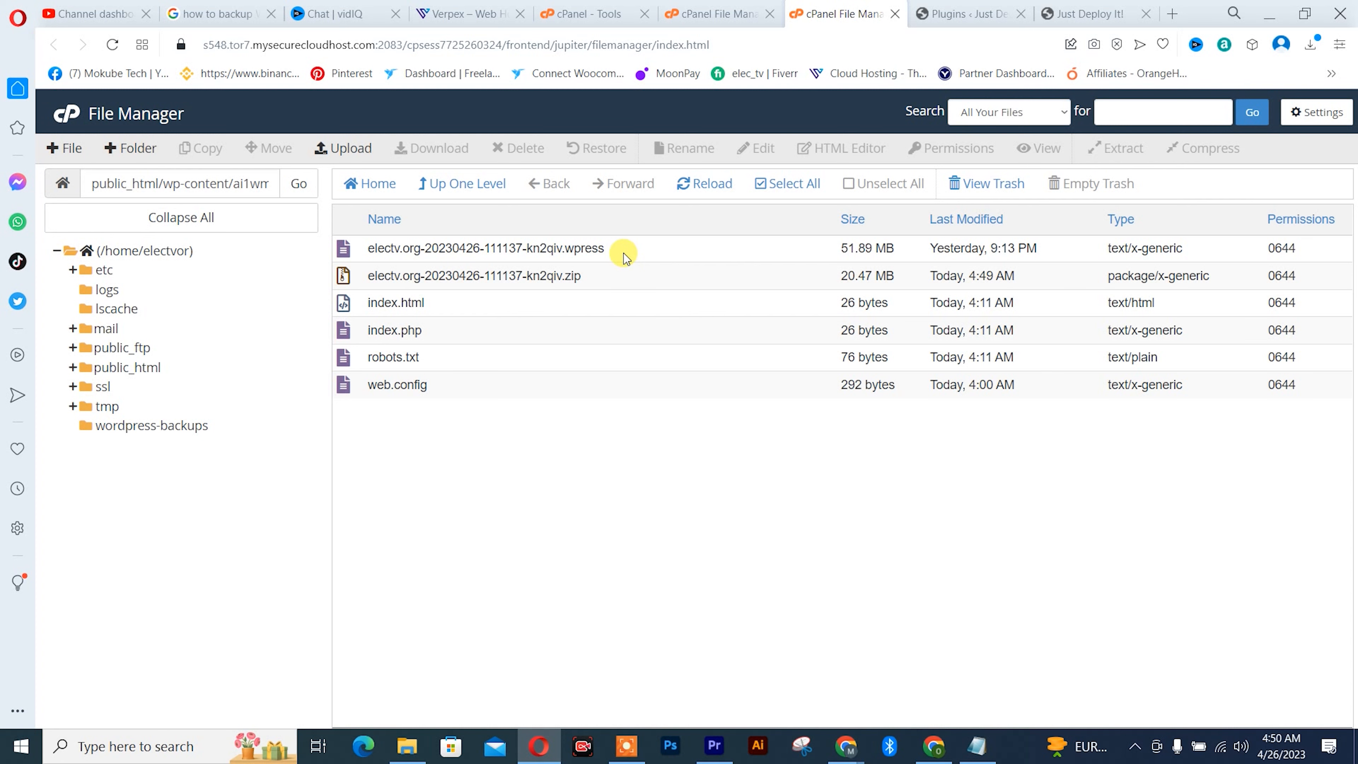
Check the electv.org front page before the restore and reload the site's WordPress admin page
{"action": "left_click", "coordinate": [995, 12]}
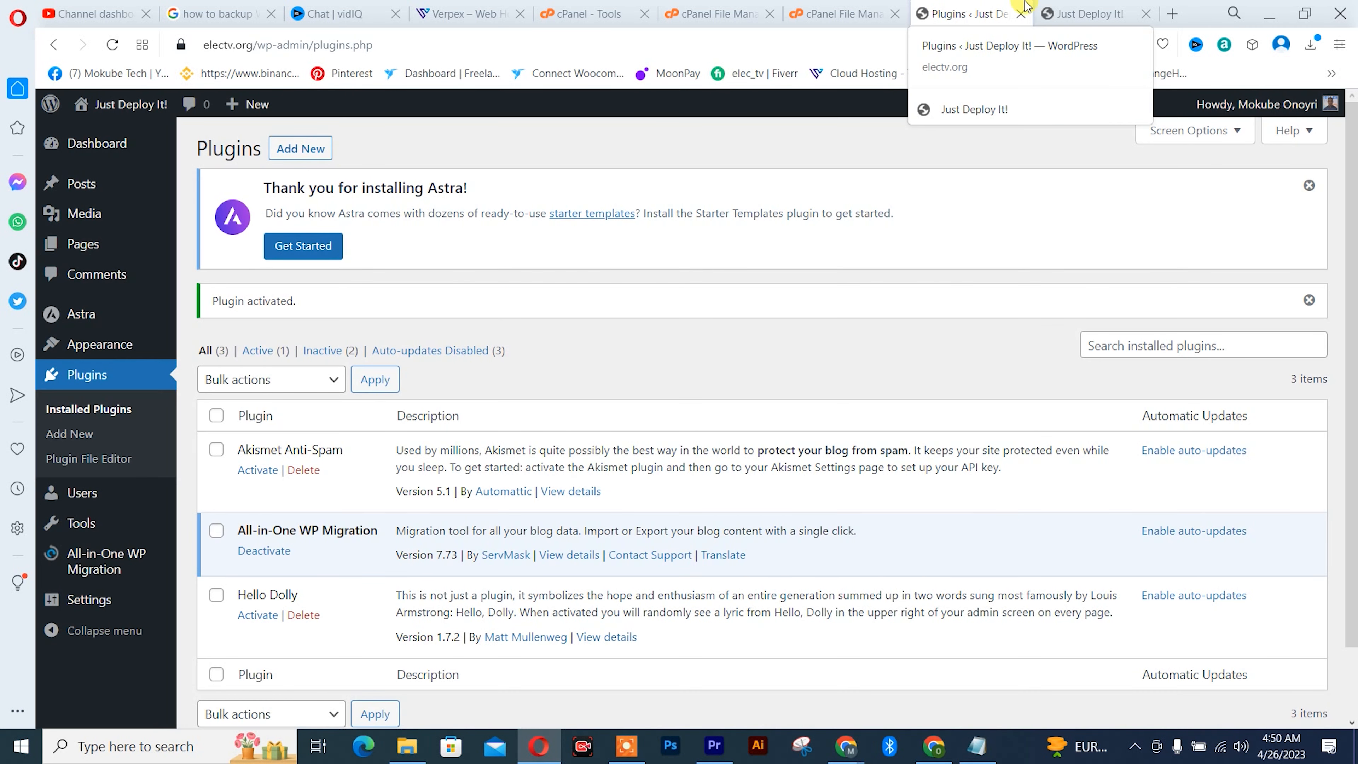
{"action": "left_click", "coordinate": [1086, 13]}
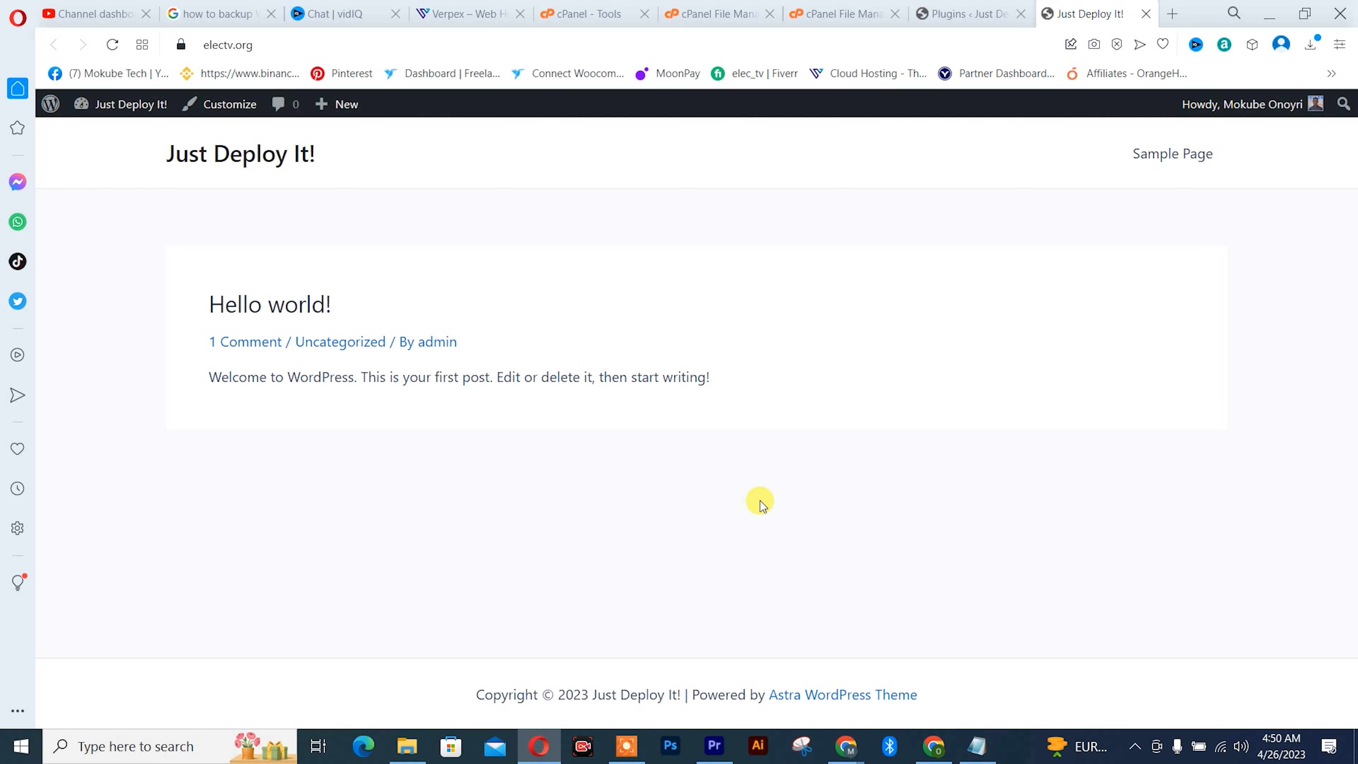
{"action": "left_click", "coordinate": [966, 8]}
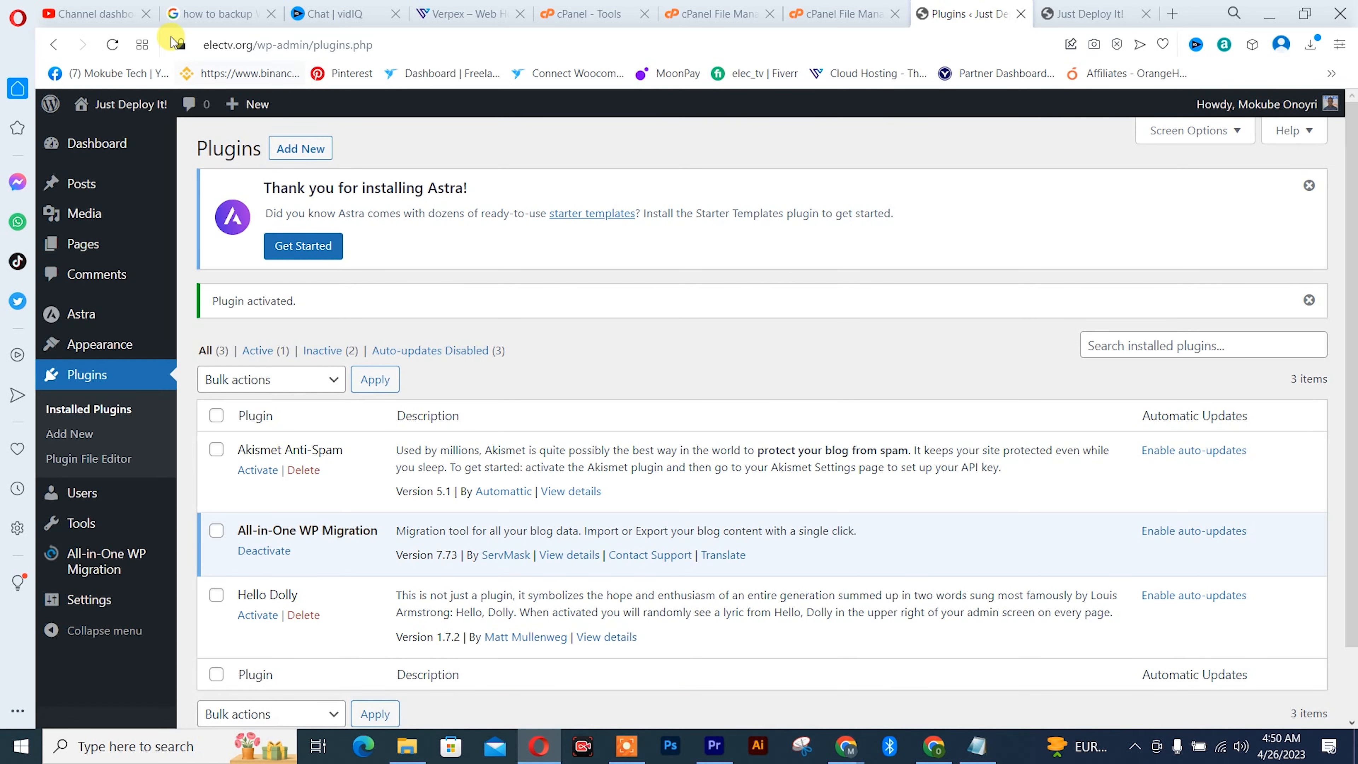
{"action": "left_click", "coordinate": [112, 45]}
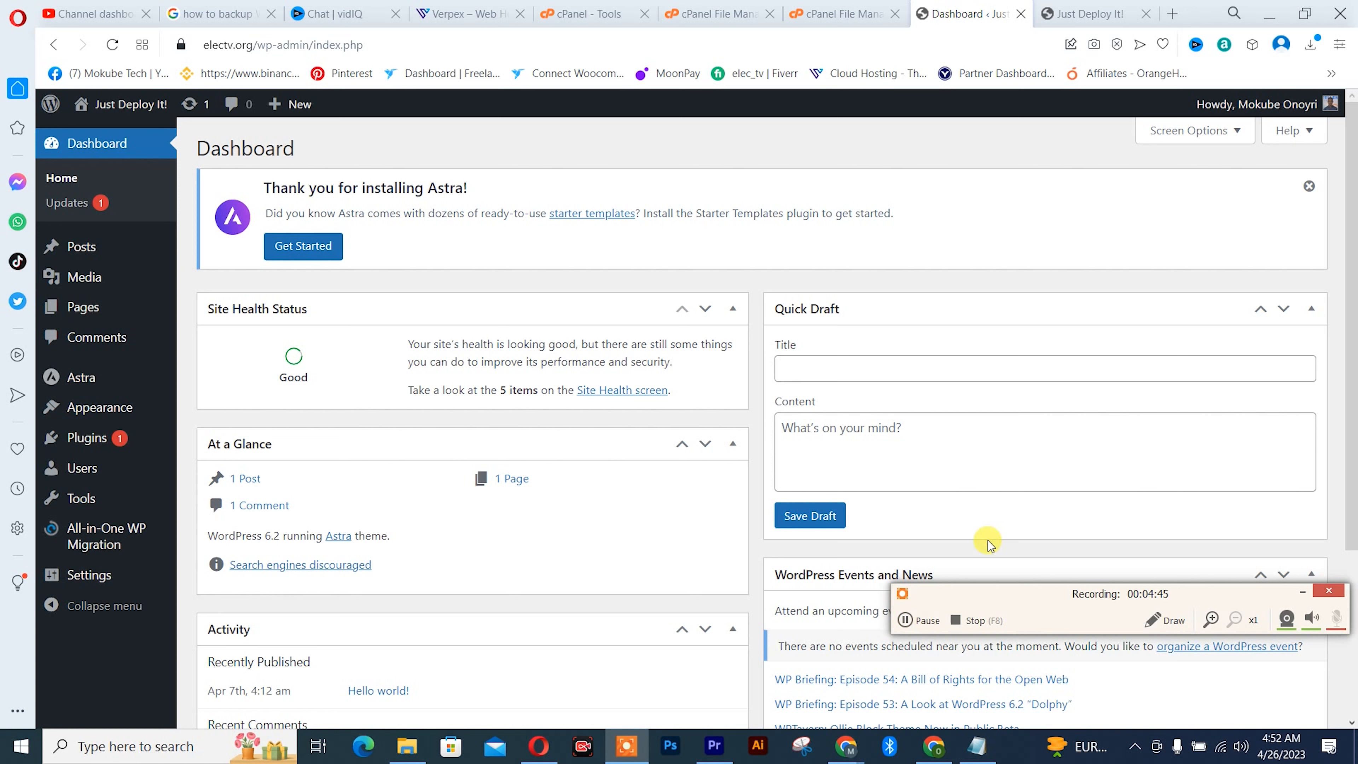
{"action": "mouse_move", "coordinate": [110, 544]}
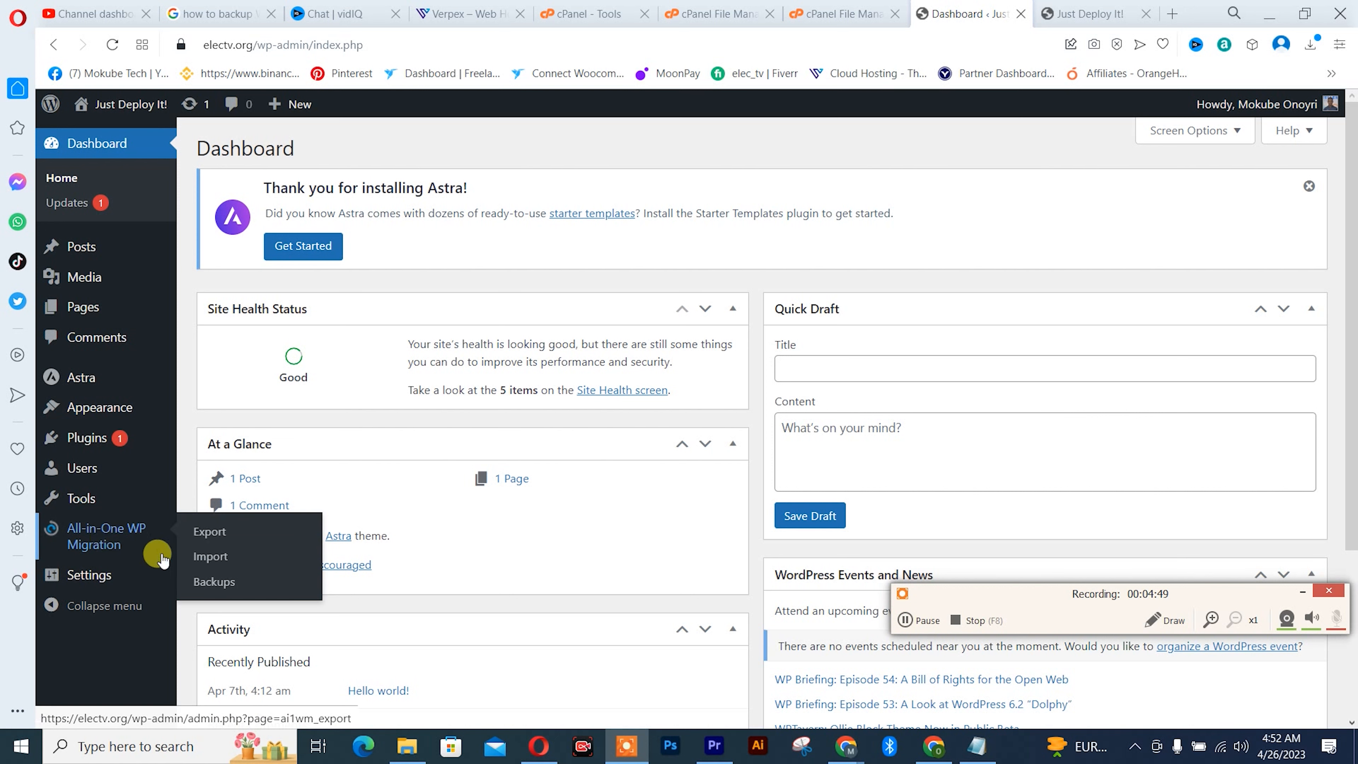
{"action": "left_click", "coordinate": [209, 583]}
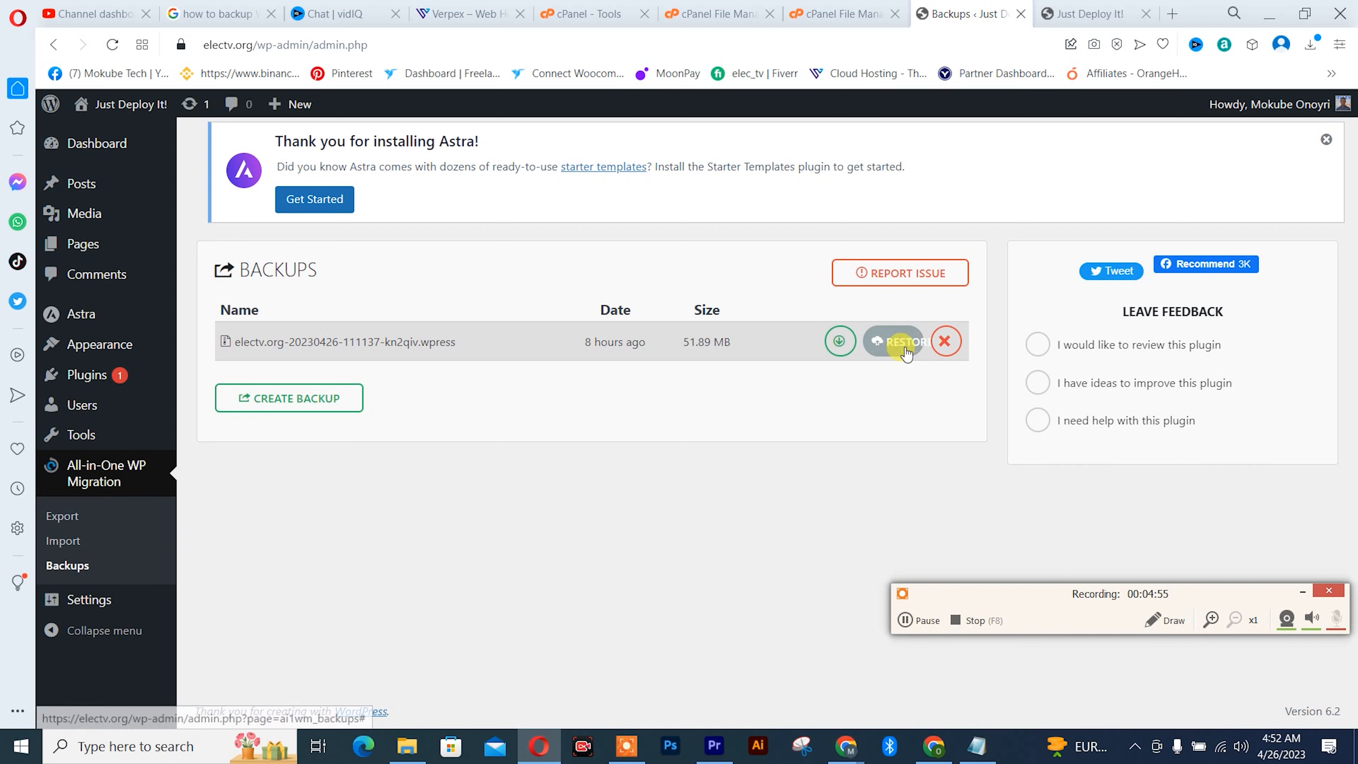
{"action": "left_click", "coordinate": [882, 343]}
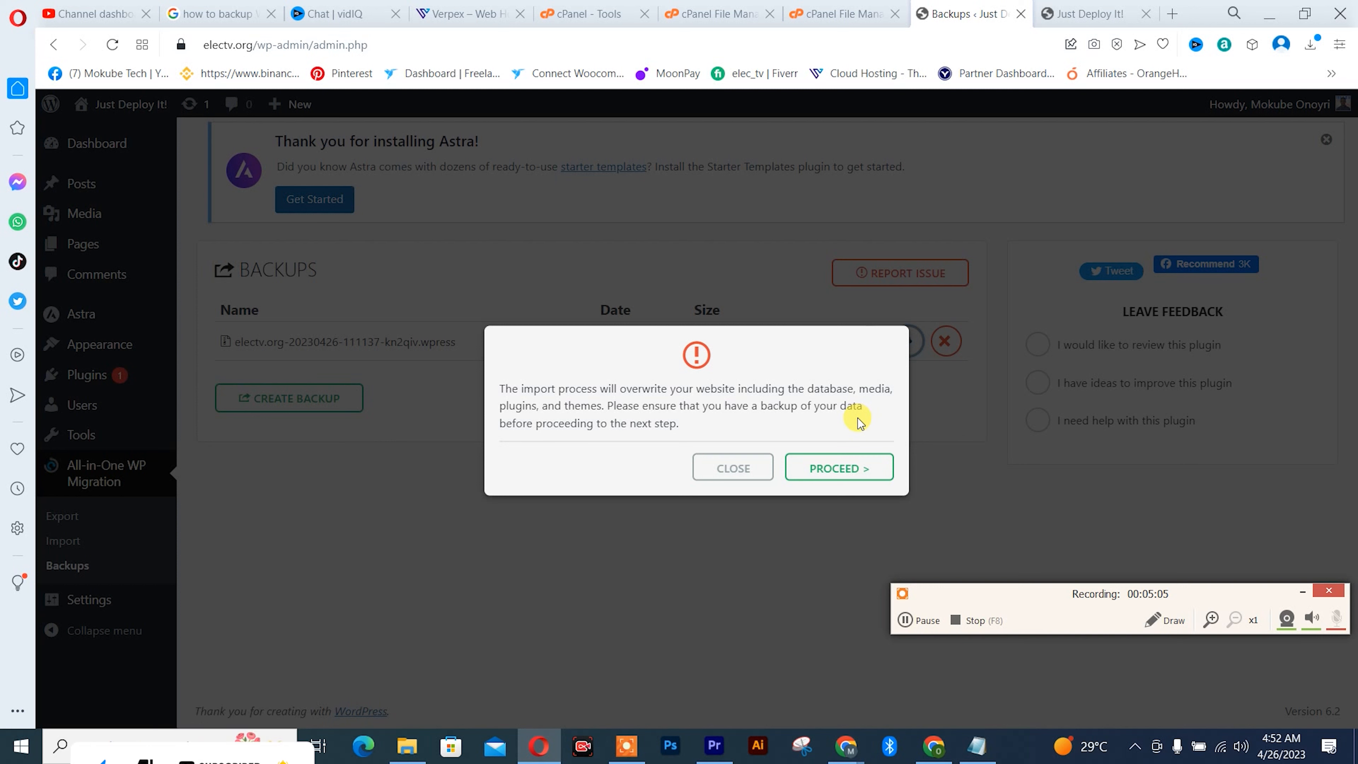
{"action": "left_click", "coordinate": [837, 472]}
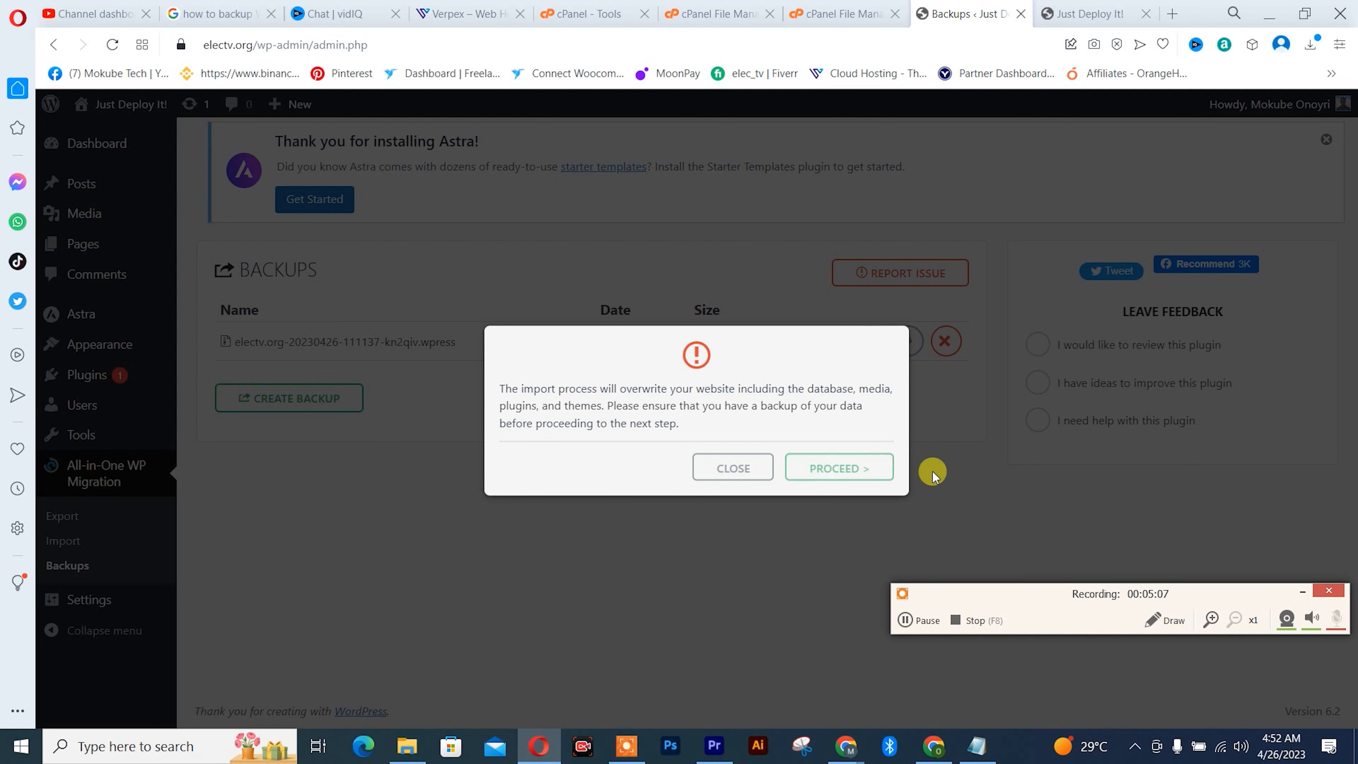
{"action": "left_click_drag", "start_coordinate": [1022, 595], "coordinate": [1058, 759]}
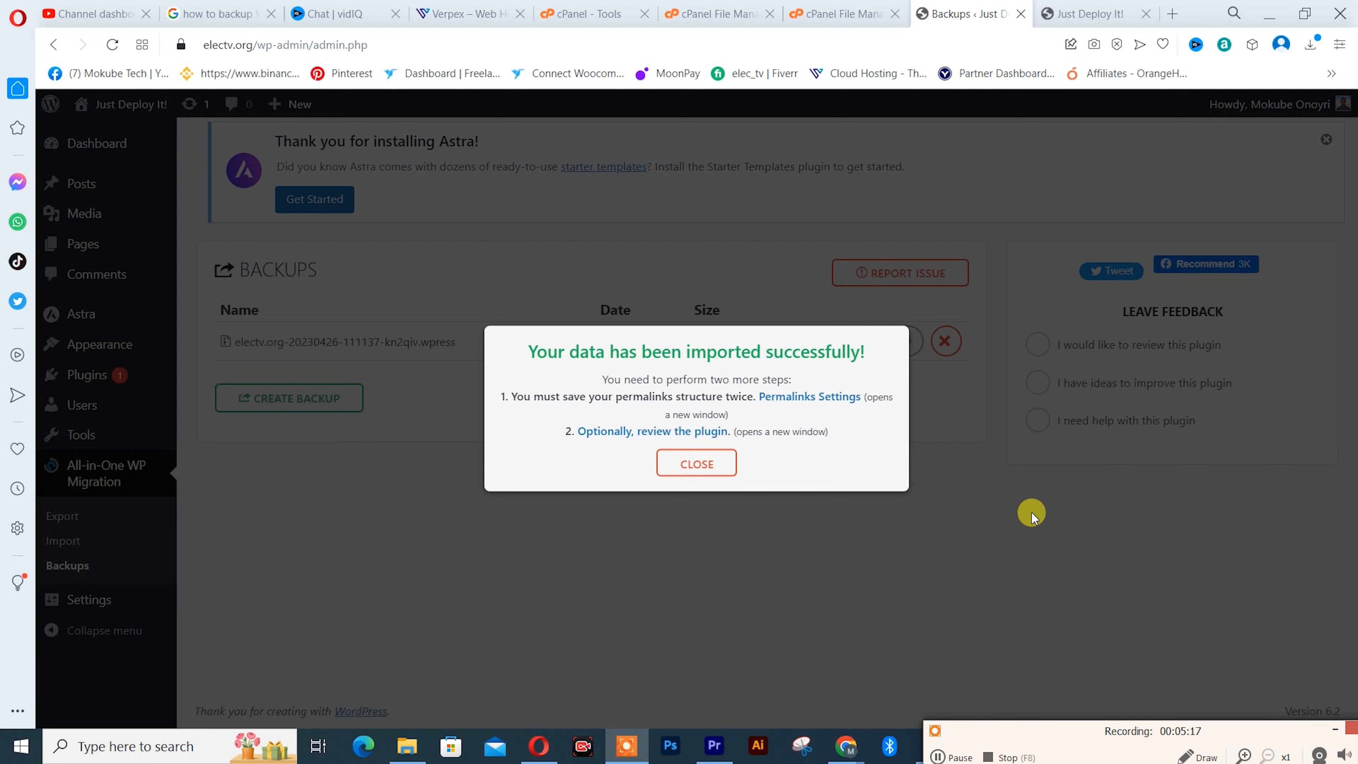
{"action": "left_click", "coordinate": [698, 465]}
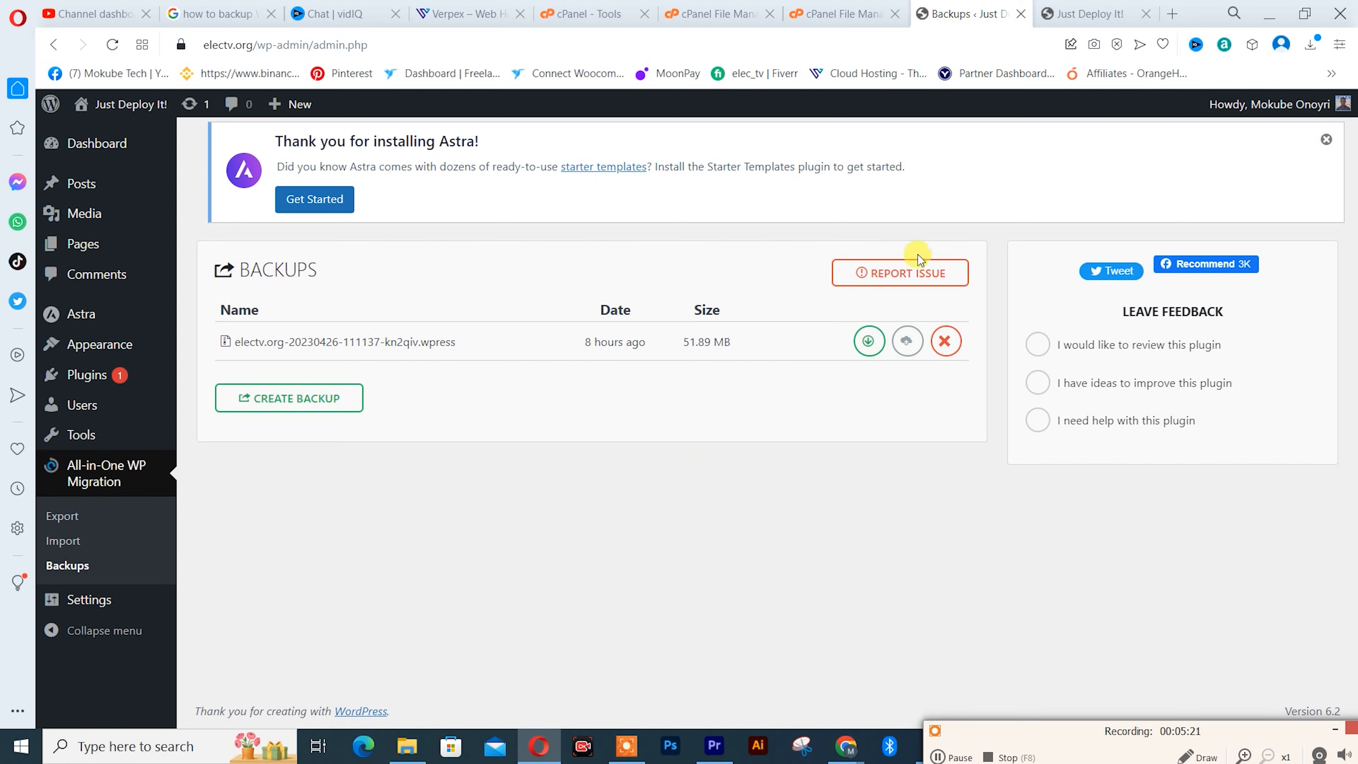
Reload the electv.org front page to check the restored site
{"action": "left_click", "coordinate": [1050, 13]}
{"action": "left_click", "coordinate": [112, 45]}
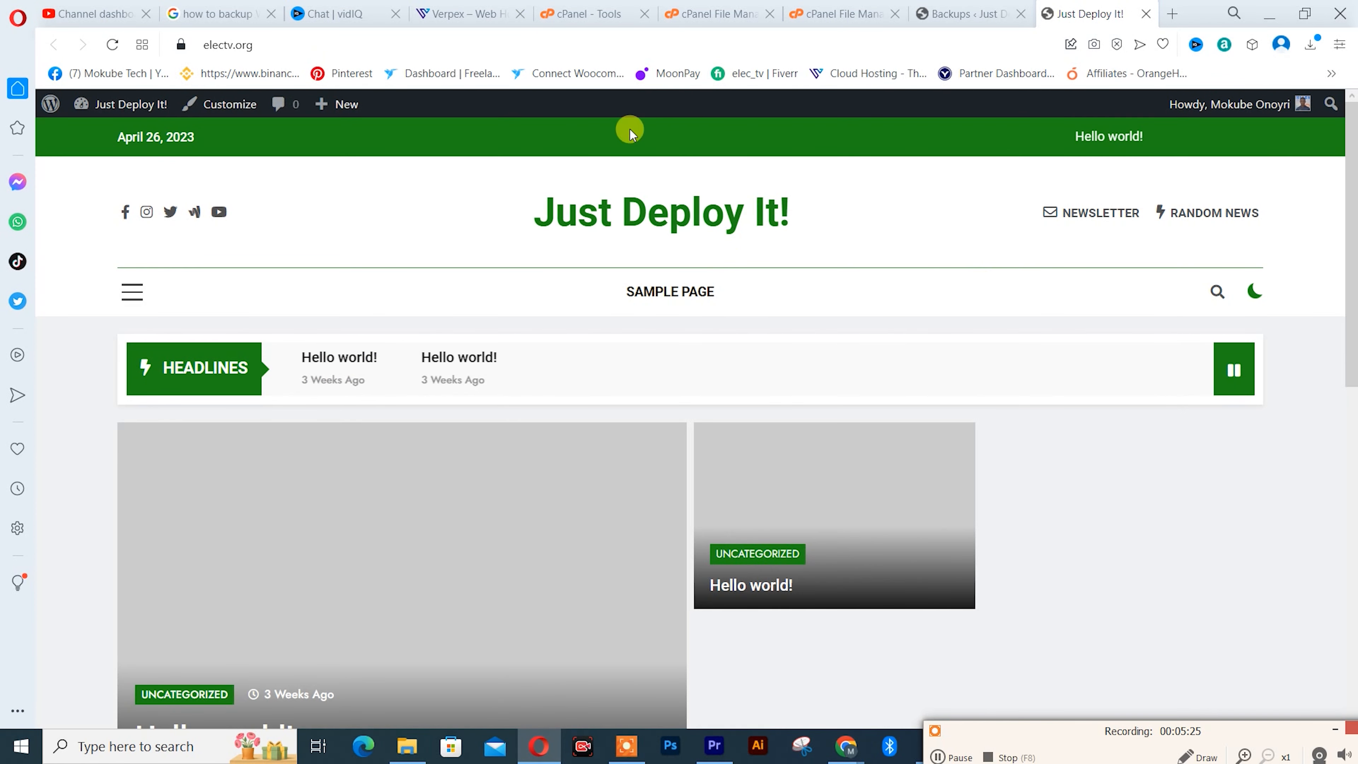